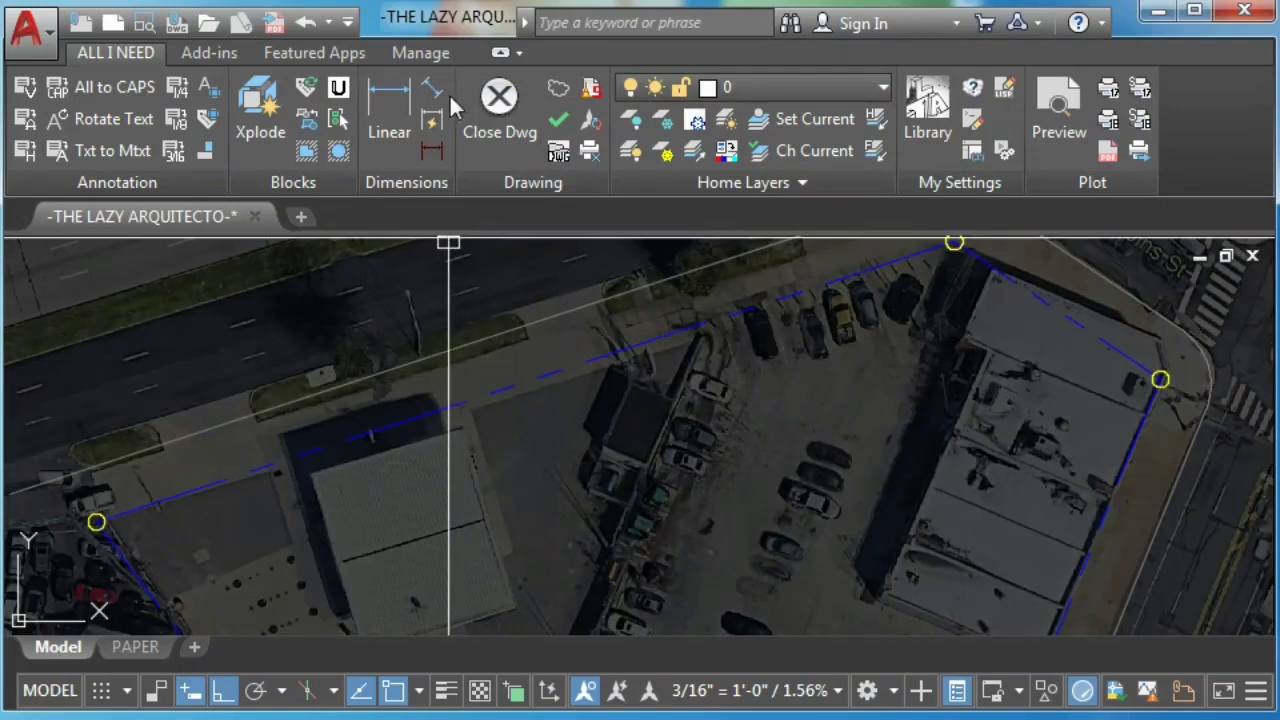
Place aligned dimensions of 107'-3" and 29'-6" on the top property boundary lines
left_click(434, 92)
key("Return")
left_click(537, 380)
scroll(523, 351, "up", 4)
left_click(477, 415)
scroll(477, 415, "down", 4)
key("Return")
key("Return")
left_click(1049, 333)
Add an aligned length dimension to another blue boundary line
scroll(1045, 331, "up", 4)
left_click(1049, 333)
scroll(986, 371, "down", 4)
scroll(986, 414, "up", 2)
scroll(943, 534, "down", 2)
key("Return")
key("Return")
left_click(943, 534)
scroll(947, 553, "up", 4)
left_click(947, 552)
scroll(946, 449, "down", 4)
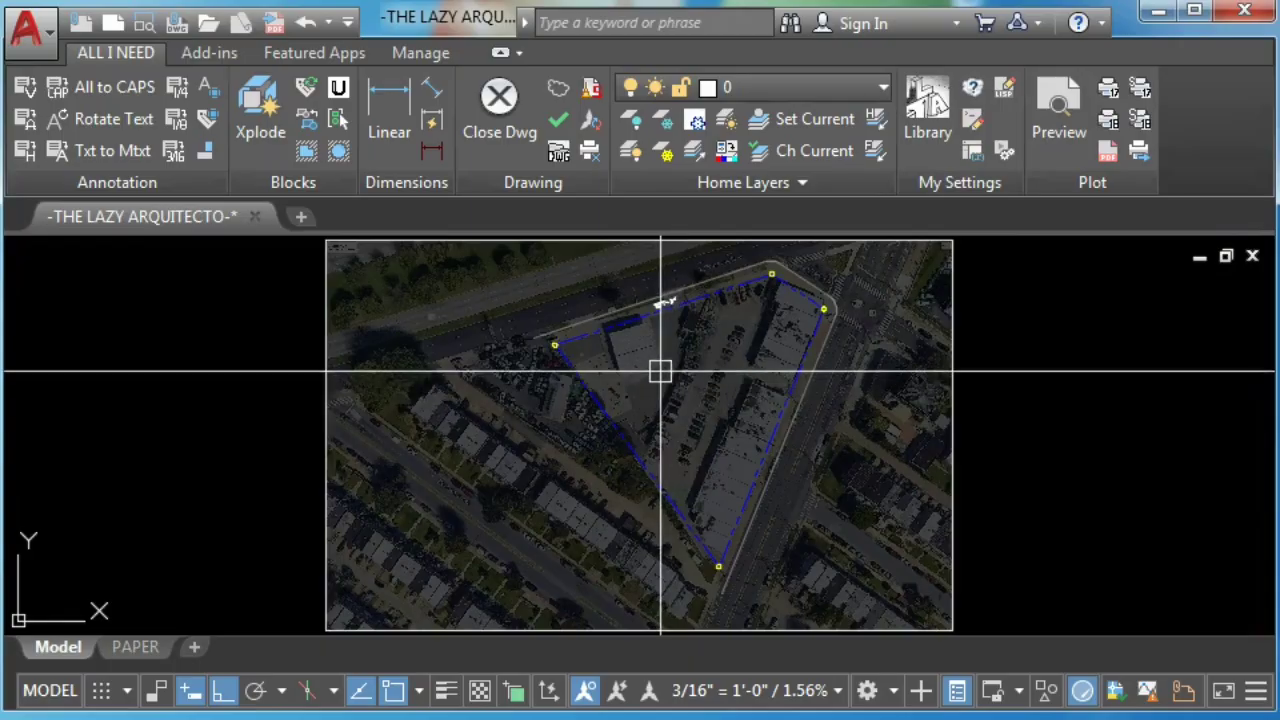
Create a new dimension style based on ARCH-96 and name it PROPERTY DIM
scroll(697, 286, "up", 5)
scroll(584, 349, "up", 3)
scroll(614, 343, "down", 4)
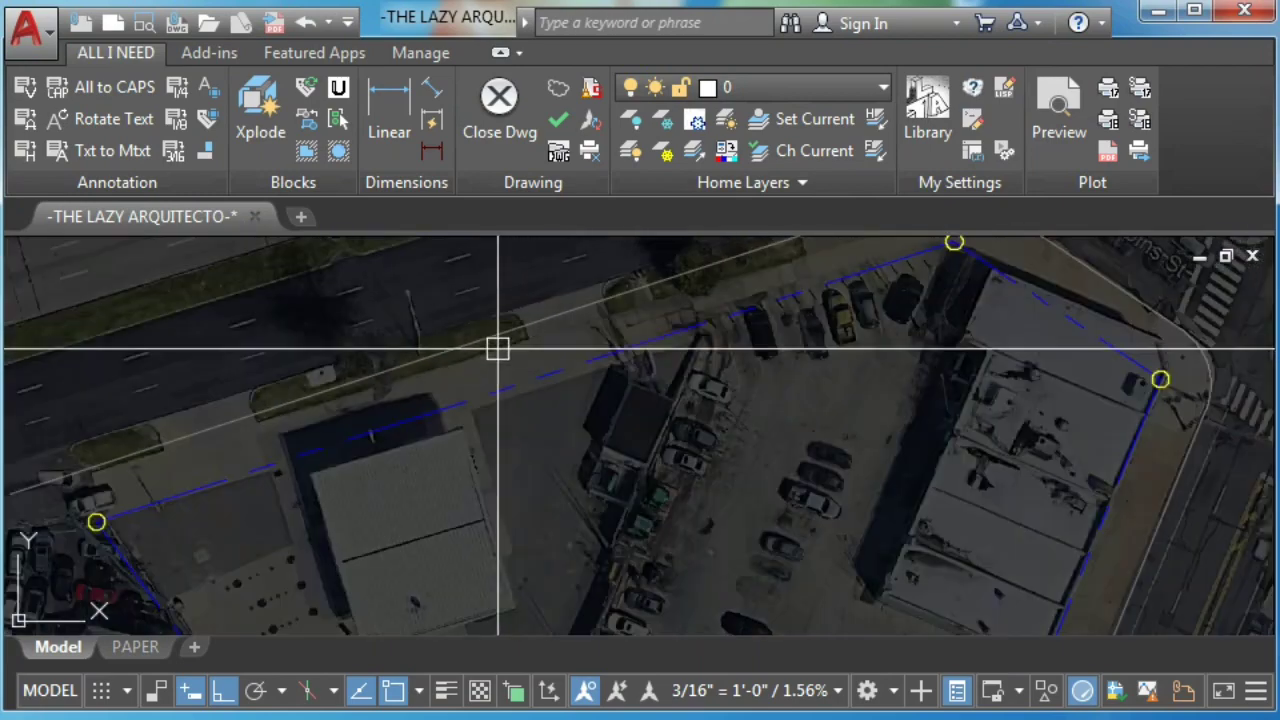
type("d")
key("Return")
left_click(374, 247)
left_click(915, 271)
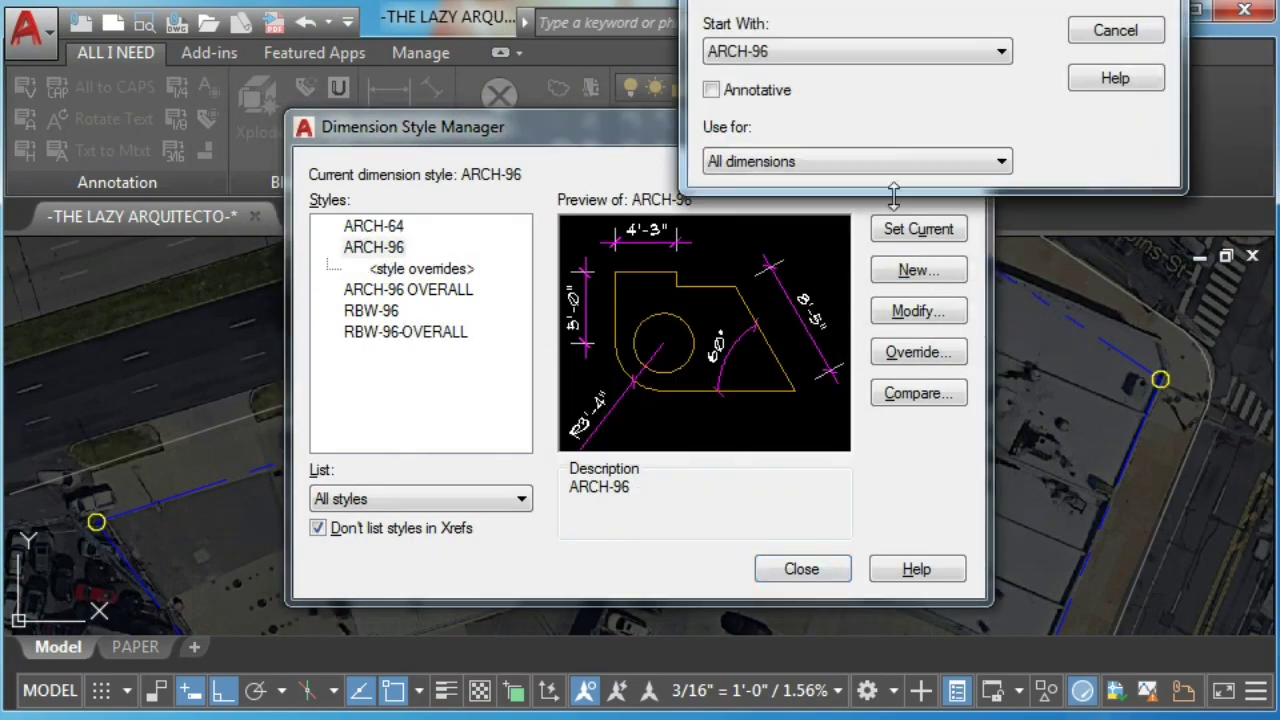
left_click_drag(908, 2, 612, 290)
type("PROPERTY DIM")
Suppress dimension lines 1 and 2 and extension lines 1 and 2 in PROPERTY DIM
left_click(799, 340)
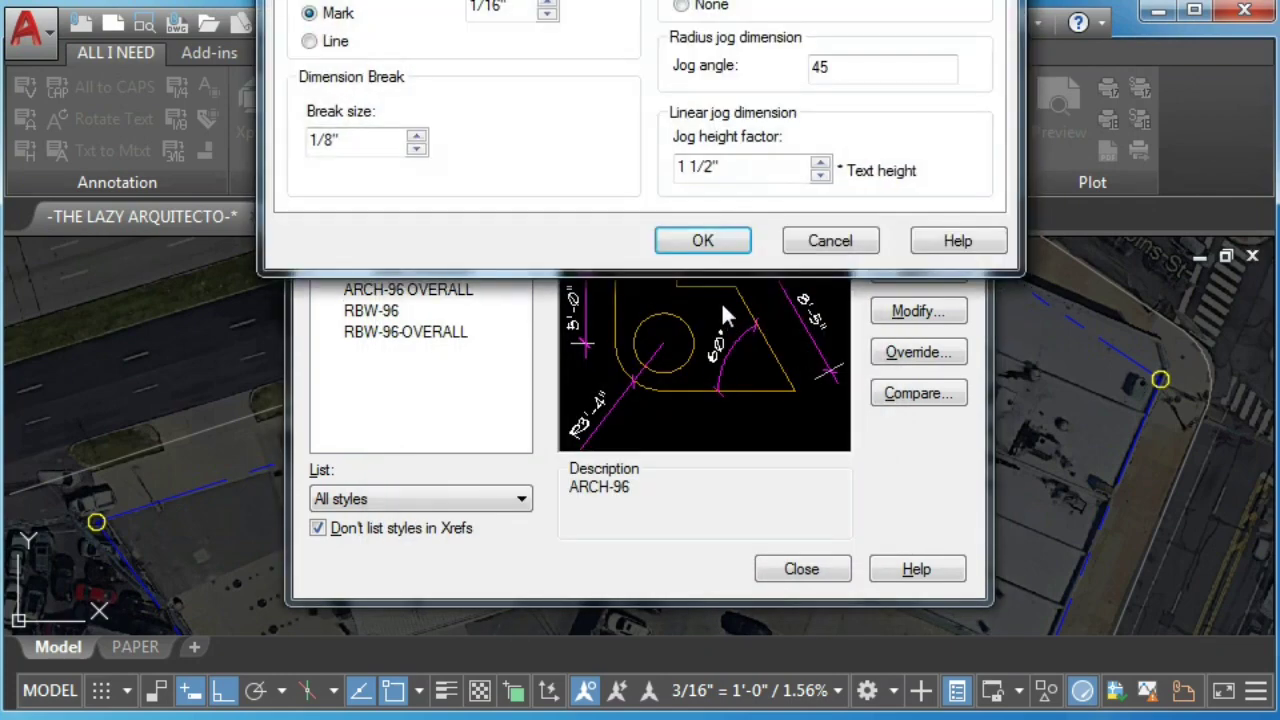
left_click_drag(676, 12, 674, 35)
left_click(443, 88)
left_click(260, 88)
left_click(355, 341)
left_click(484, 341)
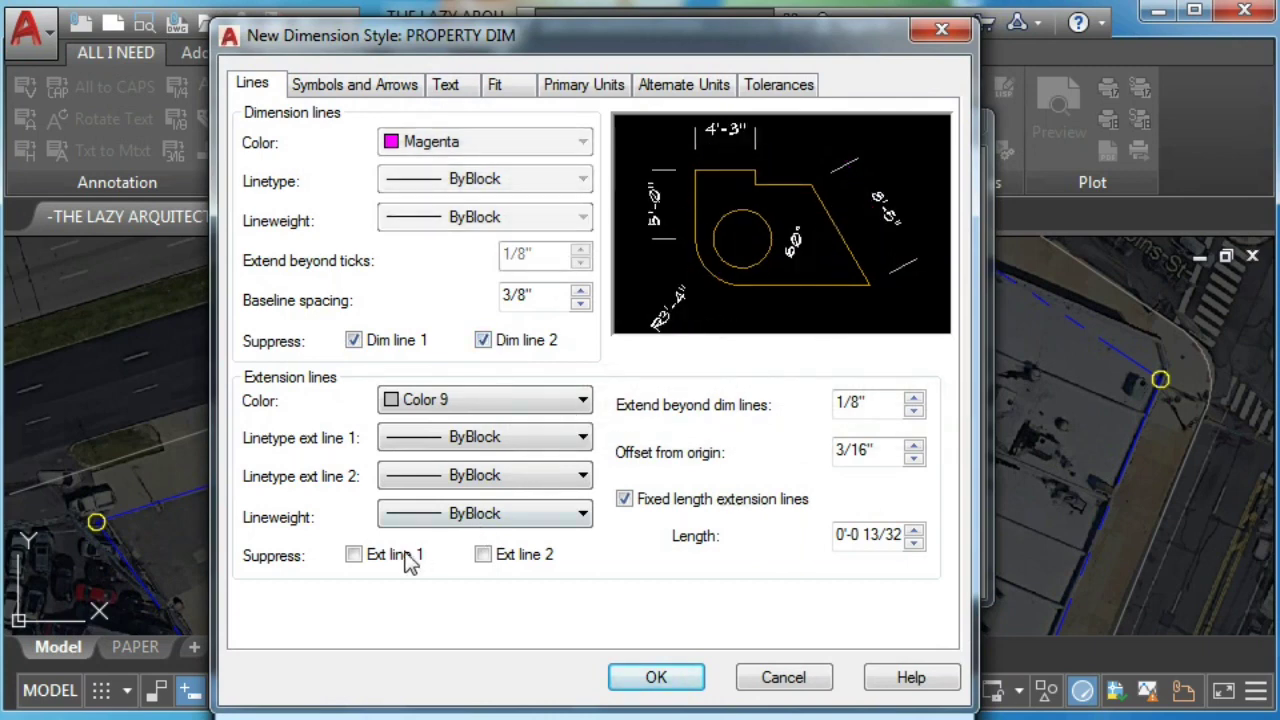
left_click(355, 556)
left_click(484, 555)
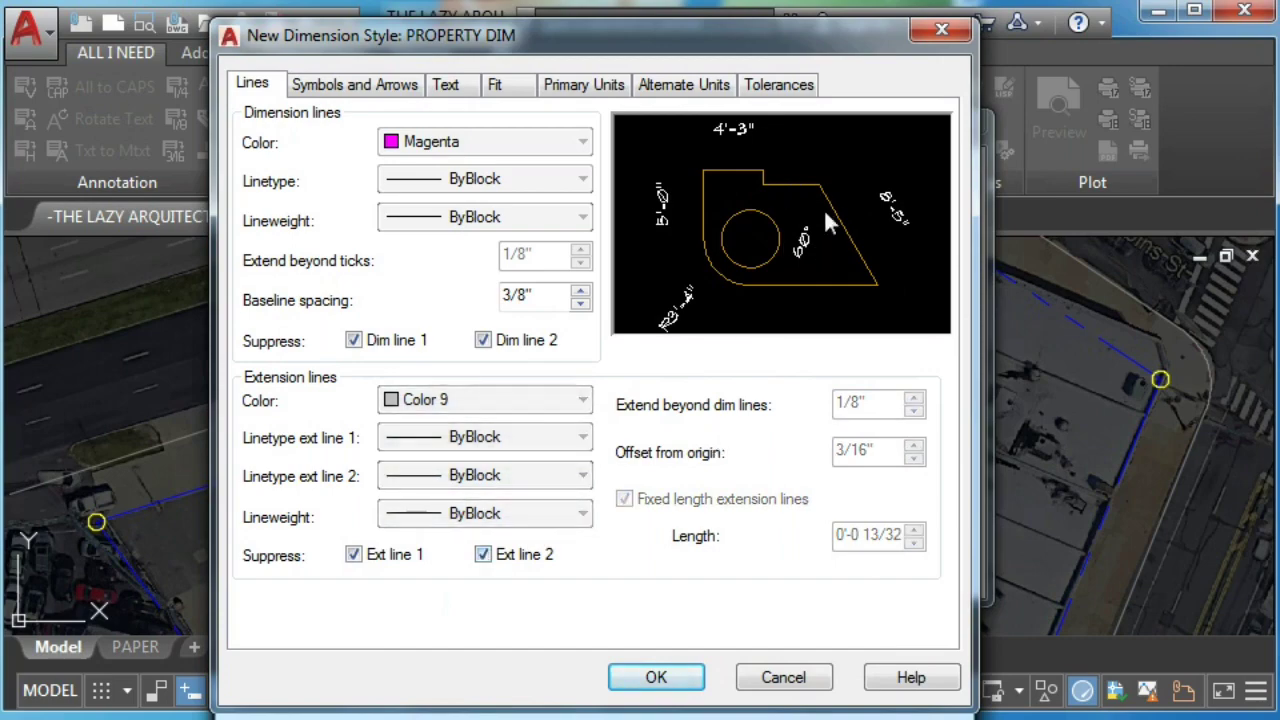
Accept the style, discard overrides so PROPERTY DIM is current, and close the manager
left_click(656, 679)
left_click(575, 392)
left_click(812, 580)
Dimension the long property line (232'-9 3/8") and the right segment with PROPERTY DIM
left_click(433, 89)
key("Return")
left_click(537, 373)
scroll(522, 362, "up", 2)
scroll(522, 362, "down", 2)
left_click(494, 423)
key("Return")
Add an aligned PROPERTY DIM dimension to the next property line
key("Return")
left_click(1046, 340)
scroll(1046, 330, "up", 4)
scroll(994, 440, "down", 6)
left_click(979, 430)
Modify the PROPERTY DIM style to use a text height of .5
key("Return")
key("Return")
left_click(943, 540)
scroll(943, 540, "up", 4)
scroll(923, 454, "down", 2)
scroll(631, 508, "down", 3)
scroll(740, 537, "up", 6)
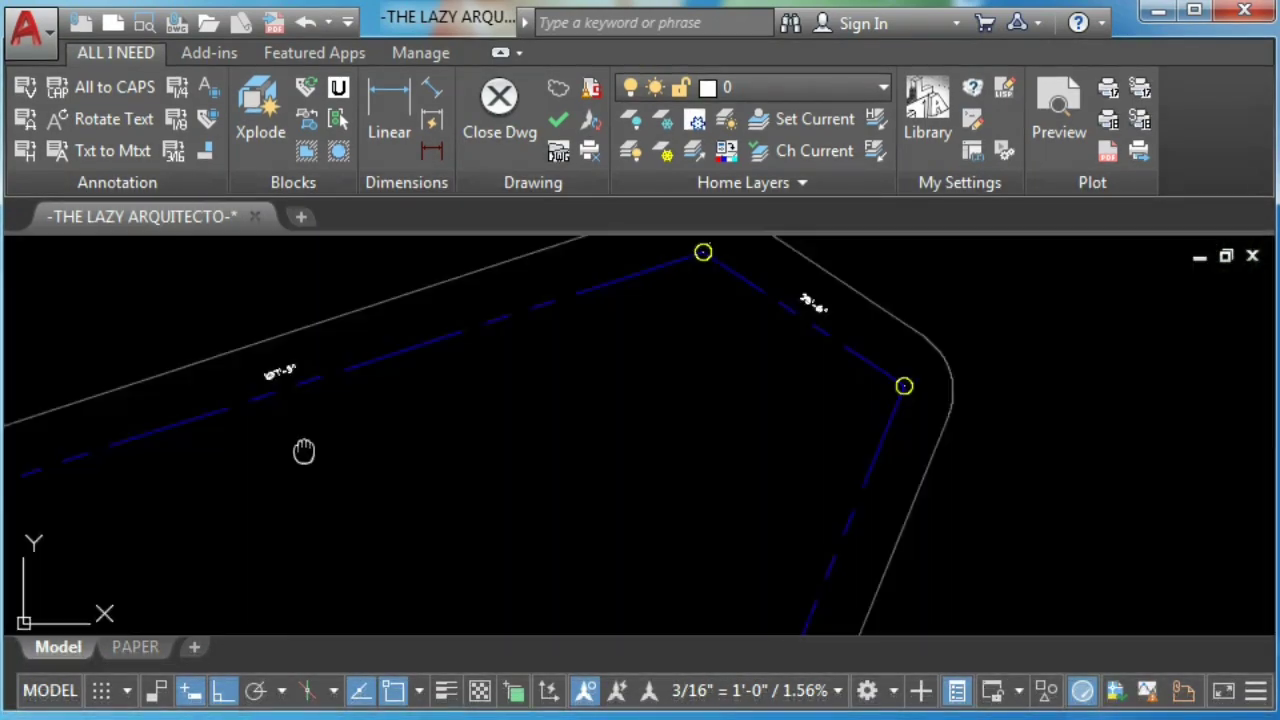
middle_click_drag(304, 452, 355, 466)
type("d")
key("Return")
left_click(895, 313)
mouse_move(656, 268)
left_click_drag(652, 263, 752, 261)
type(".5")
left_click(814, 665)
left_click_drag(788, 137, 1038, 137)
left_click(1045, 575)
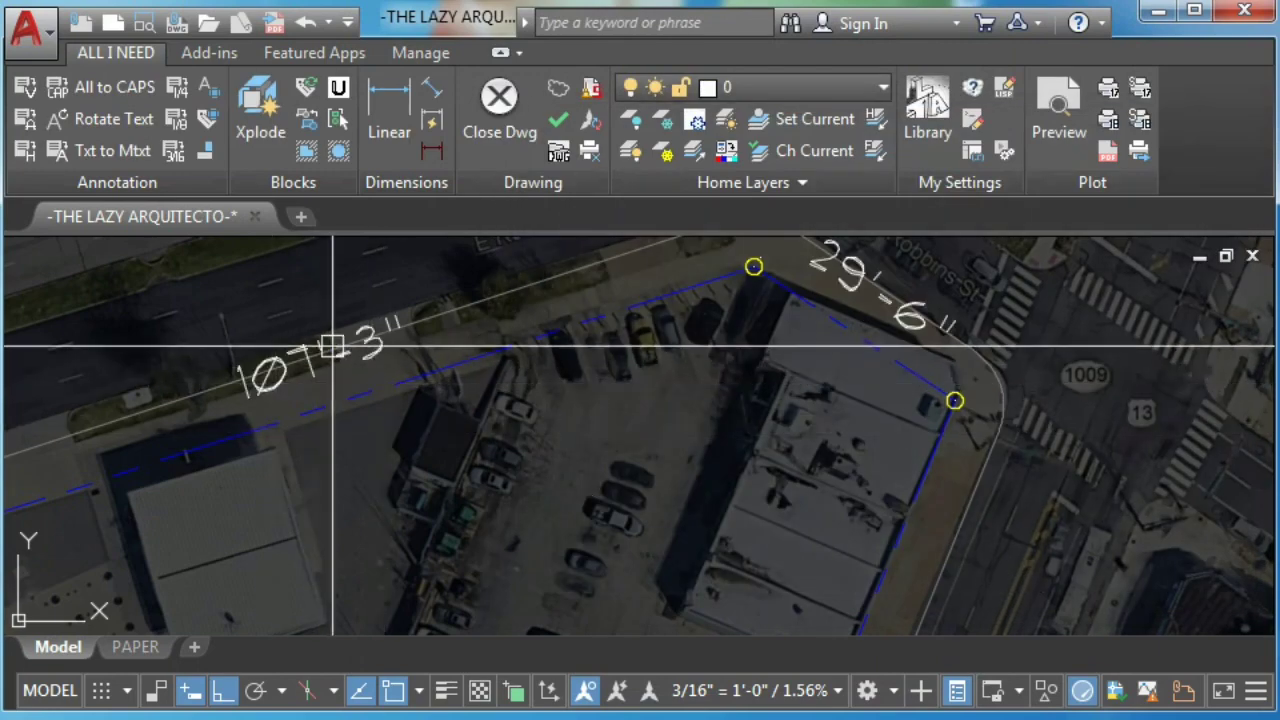